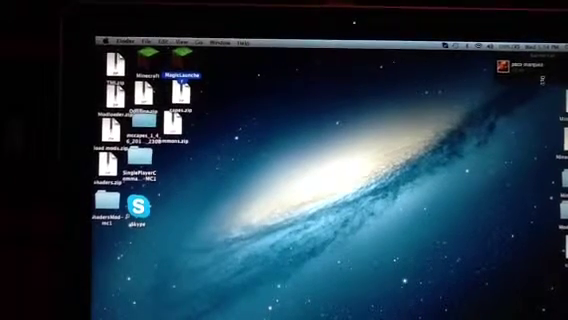
click(541, 46)
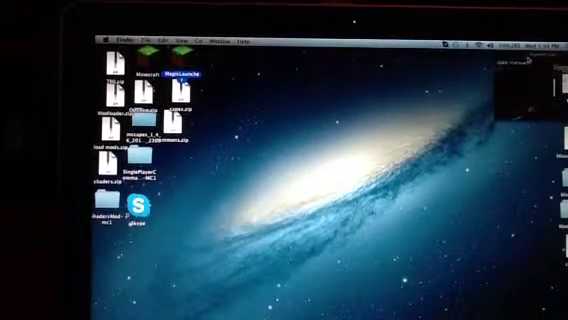
drag(541, 75, 287, 148)
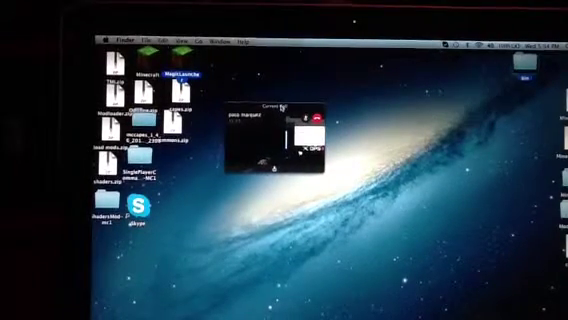
click(277, 172)
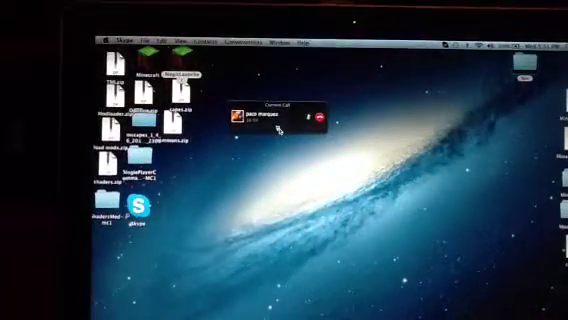
click(282, 130)
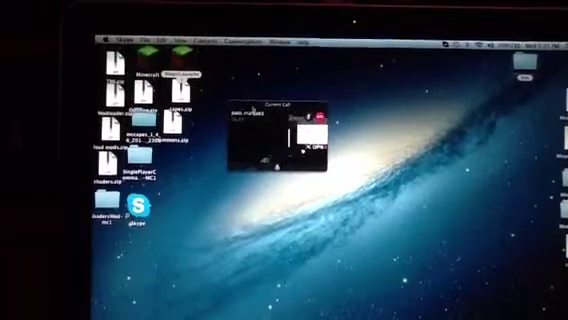
drag(270, 106, 400, 110)
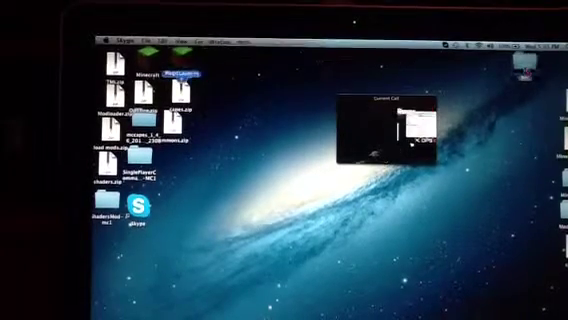
click(300, 230)
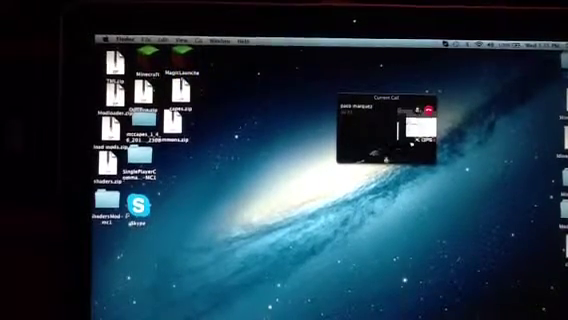
drag(385, 99, 540, 85)
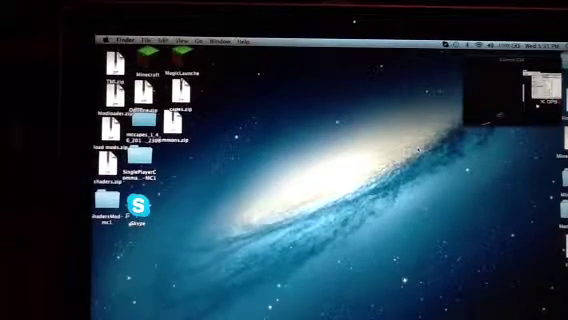
drag(505, 60, 270, 87)
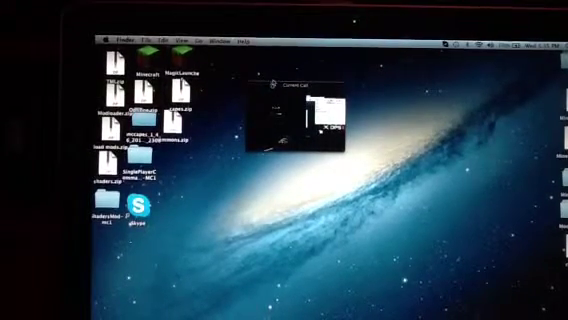
drag(276, 84, 489, 52)
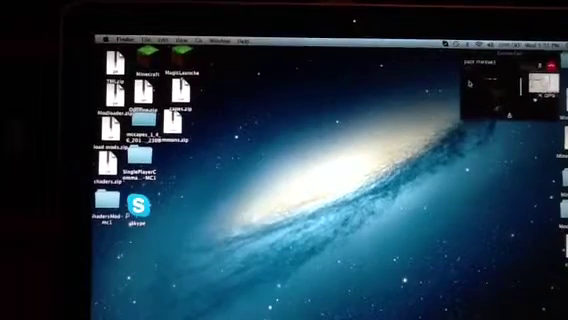
- Rearrange desktop icons, moving a zip file down beside the mccapes archive
click(145, 62)
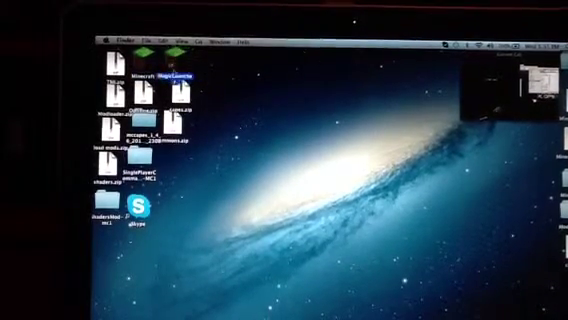
drag(172, 100, 170, 132)
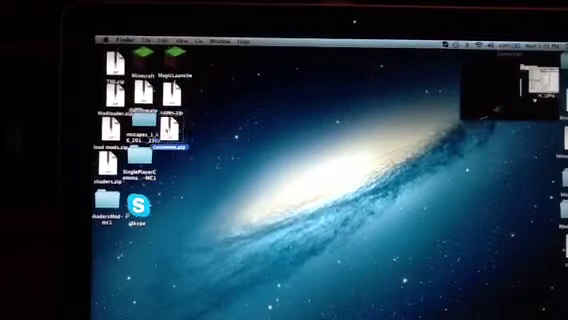
click(207, 157)
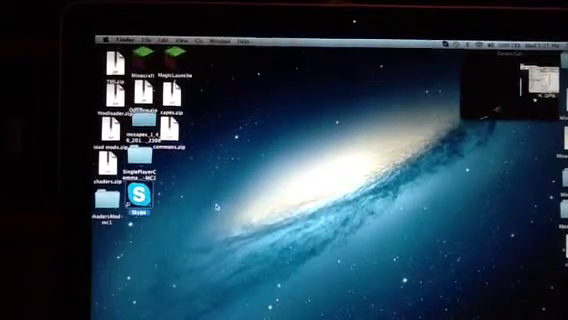
click(115, 68)
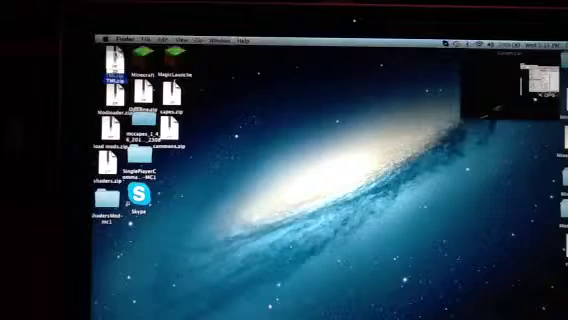
key(Down)
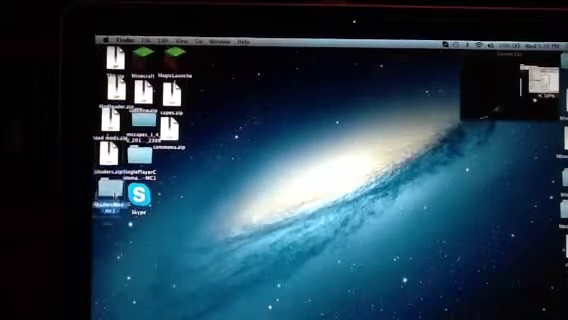
- Move shaders.zip and the shaders mod folder to the Trash
right_click(108, 152)
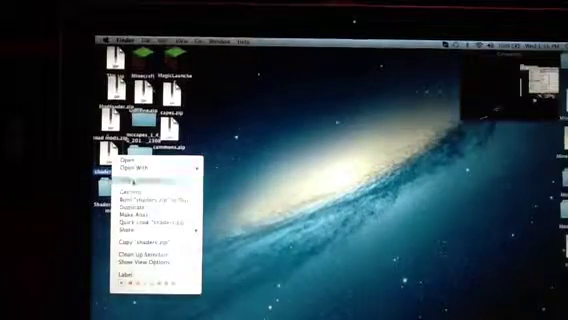
click(130, 178)
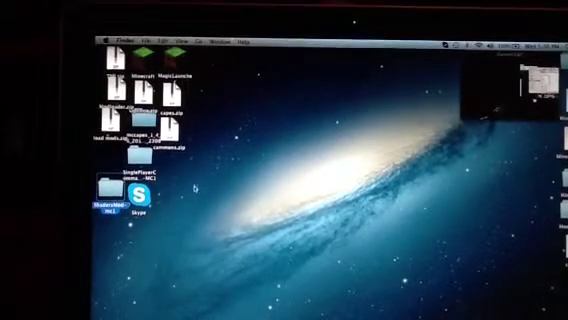
right_click(108, 186)
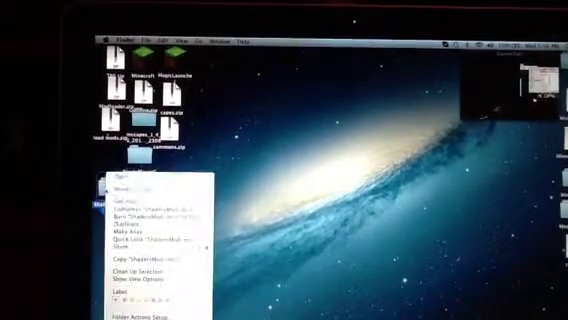
click(135, 166)
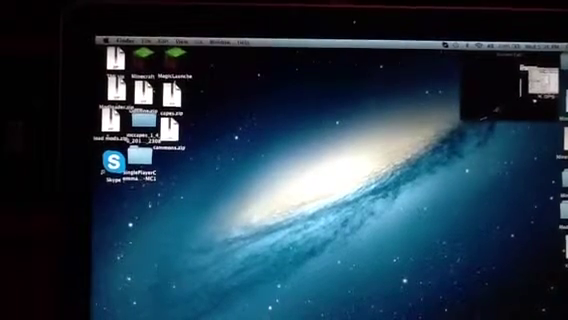
- Gather the Minecraft jar and zip with new Minecraft 1 and ModLoader folders at lower left
drag(184, 150, 114, 195)
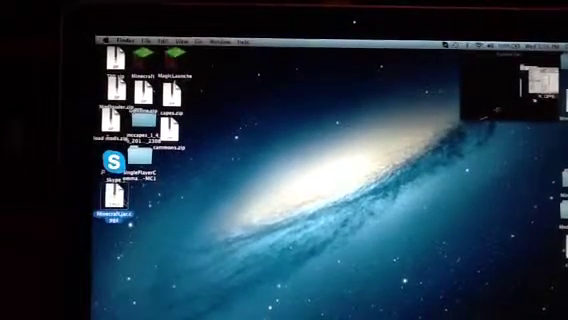
key(shift+super+n)
text(bin)
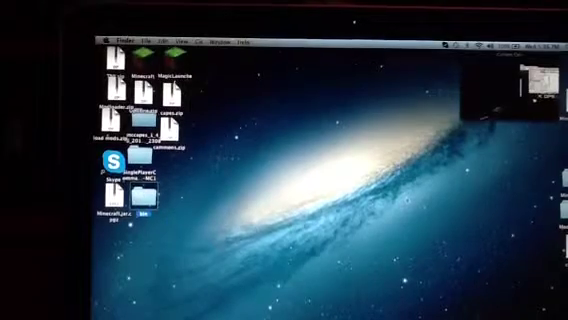
text(Minecraft 1)
key(Return)
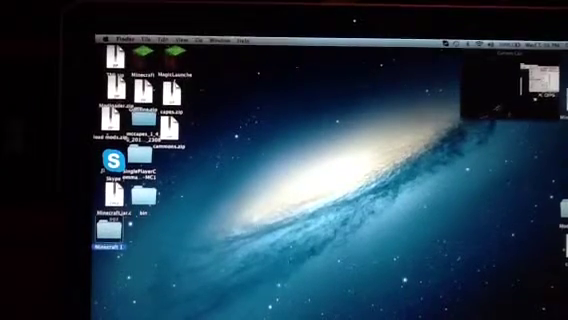
drag(200, 230, 147, 232)
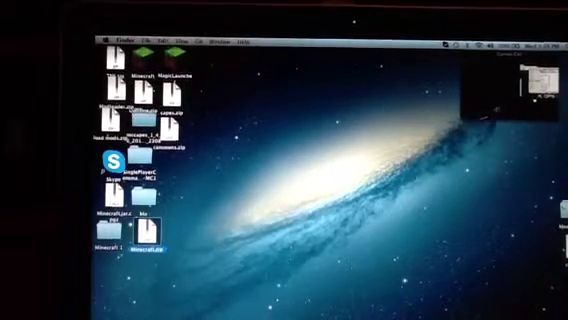
key(shift+super+n)
text(ModLoader)
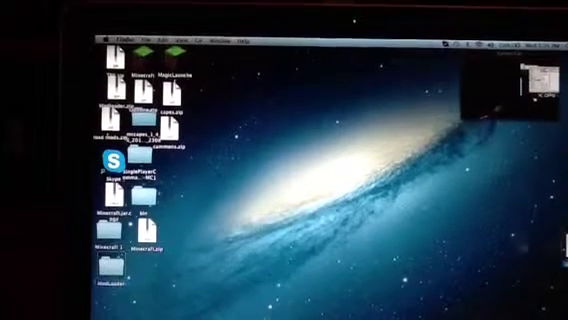
drag(115, 195, 147, 265)
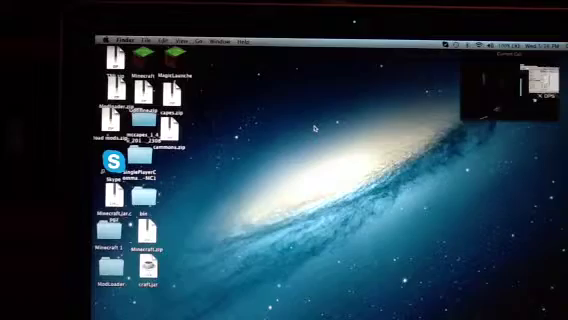
drag(537, 72, 365, 92)
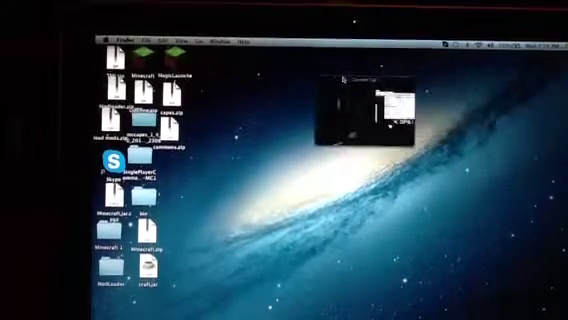